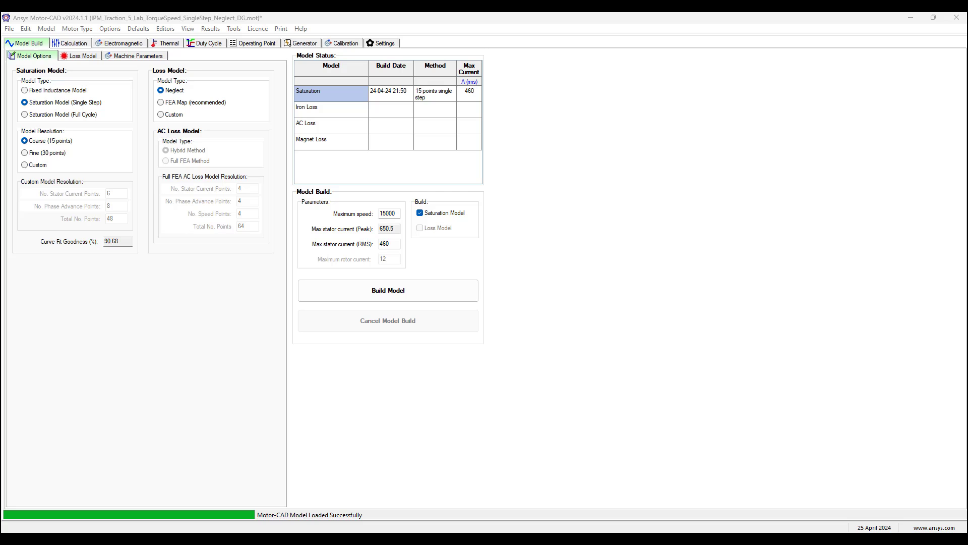
- Browse to C:\ANSYS_Motor-CAD\2024_1_1\Tutorials\BPM_Design_Traction in File Explorer, then return to Motor-CAD
key("alt+Tab")
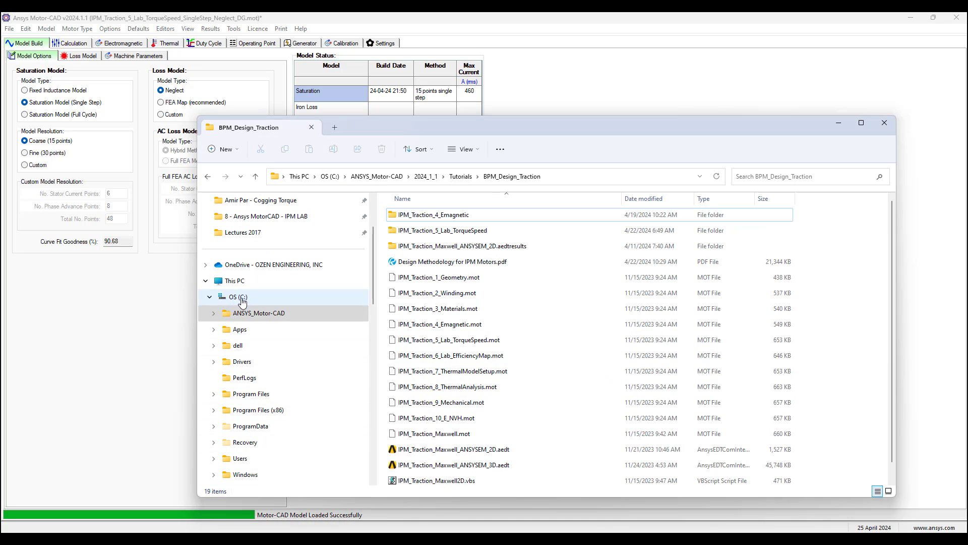
left_click(238, 296)
left_click(426, 215)
double_click(426, 216)
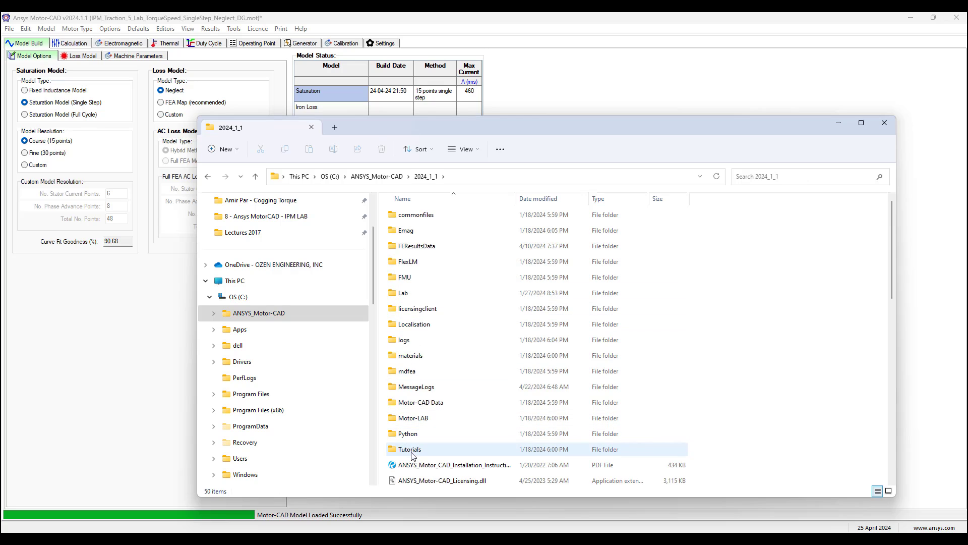
double_click(413, 448)
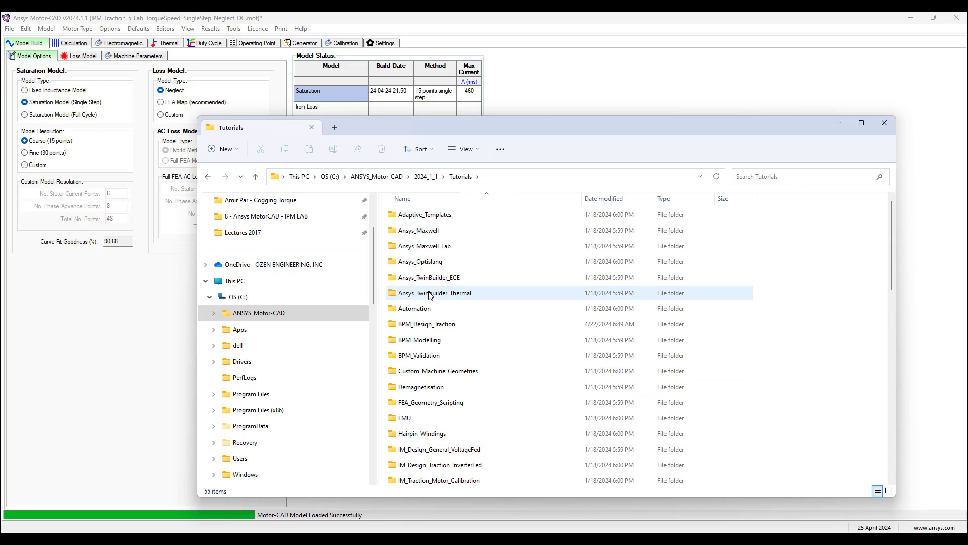
double_click(417, 329)
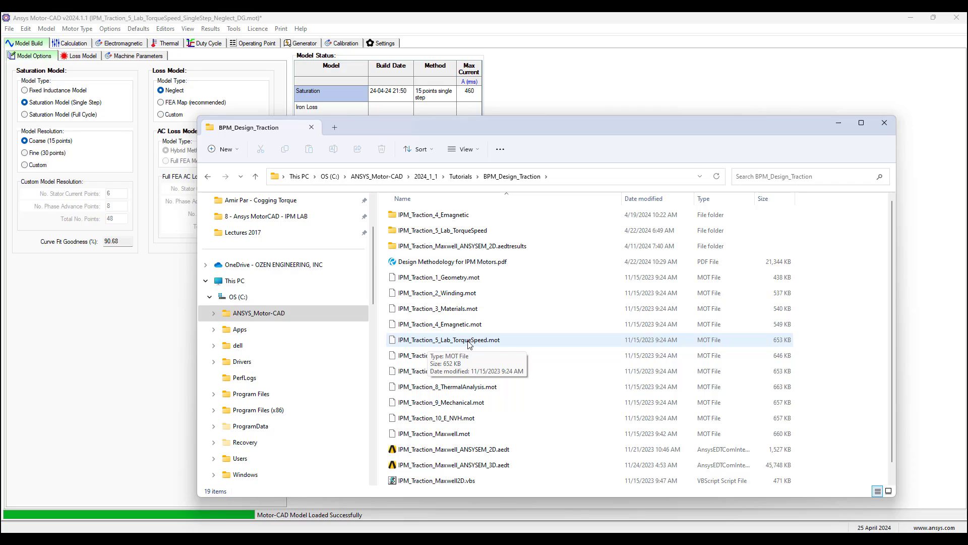
left_click(170, 328)
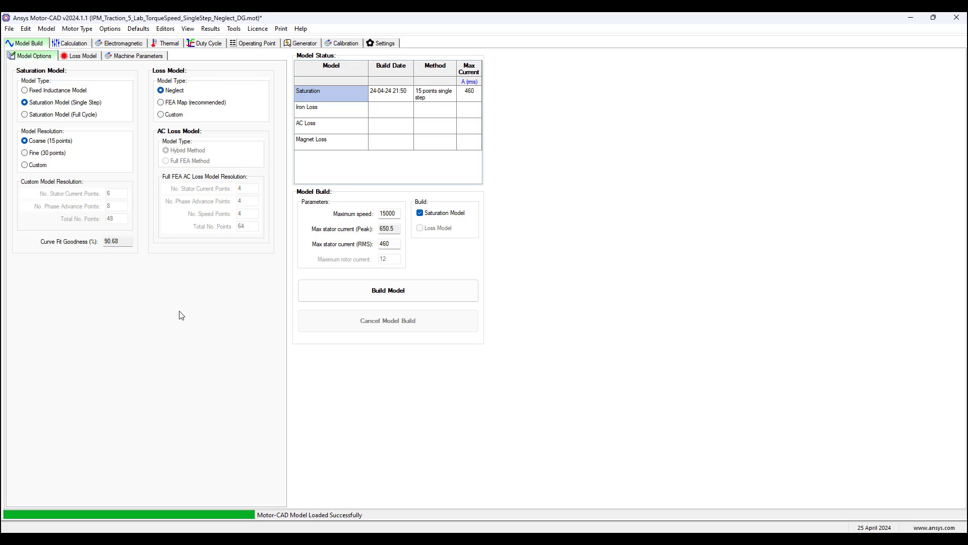
- Review the General calculation settings, then show the Electromagnetic page with the 0–15000 rpm curve setup
left_click(63, 44)
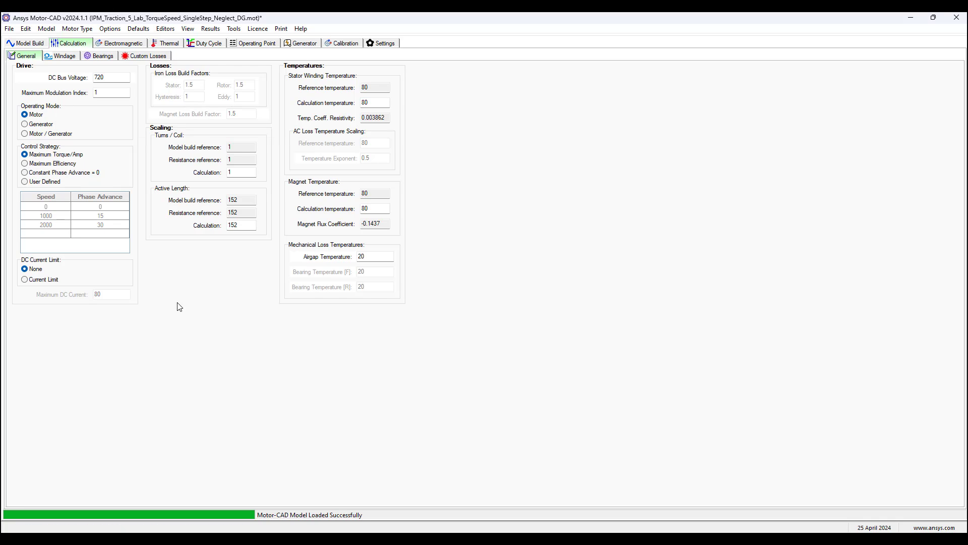
left_click(119, 45)
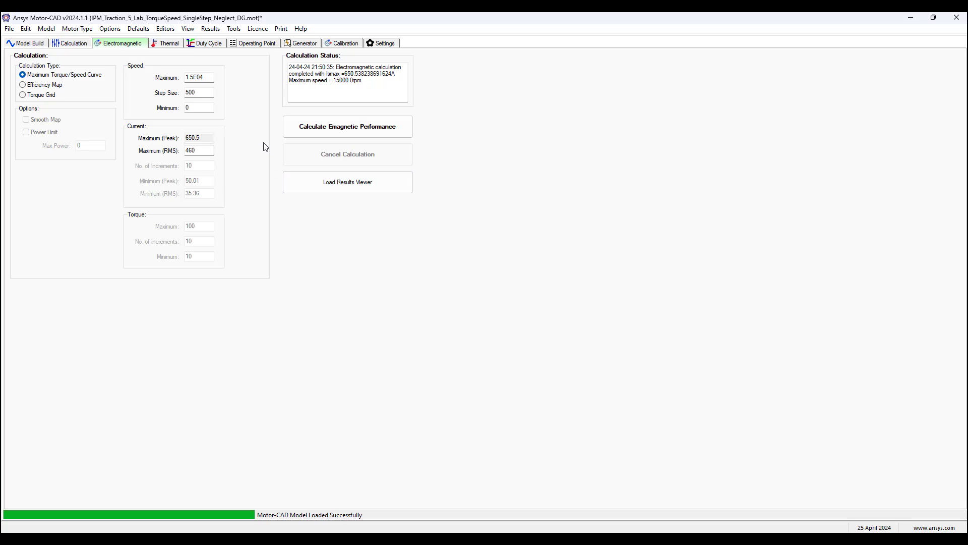
- Check the Lab Model Build page, then go back to the Electromagnetic calculation page
left_click(24, 42)
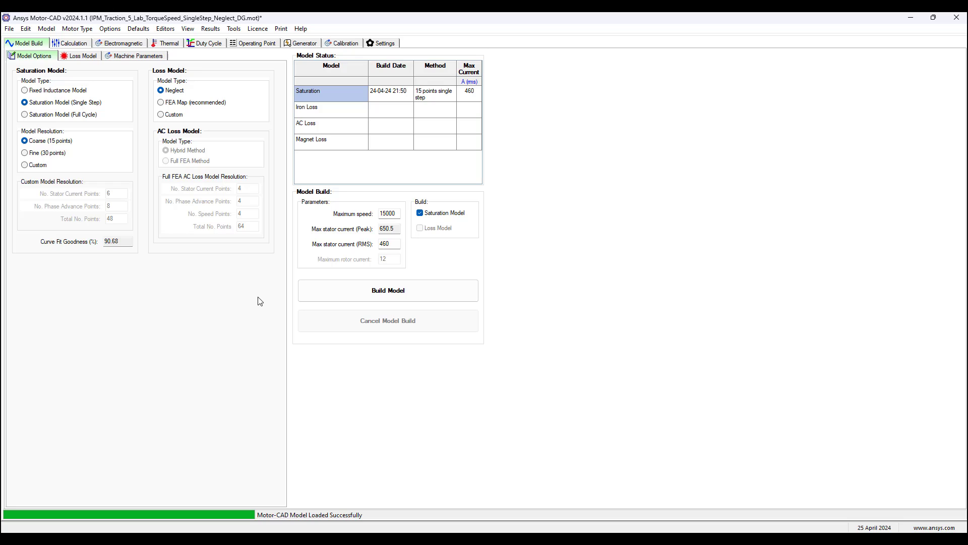
left_click(128, 44)
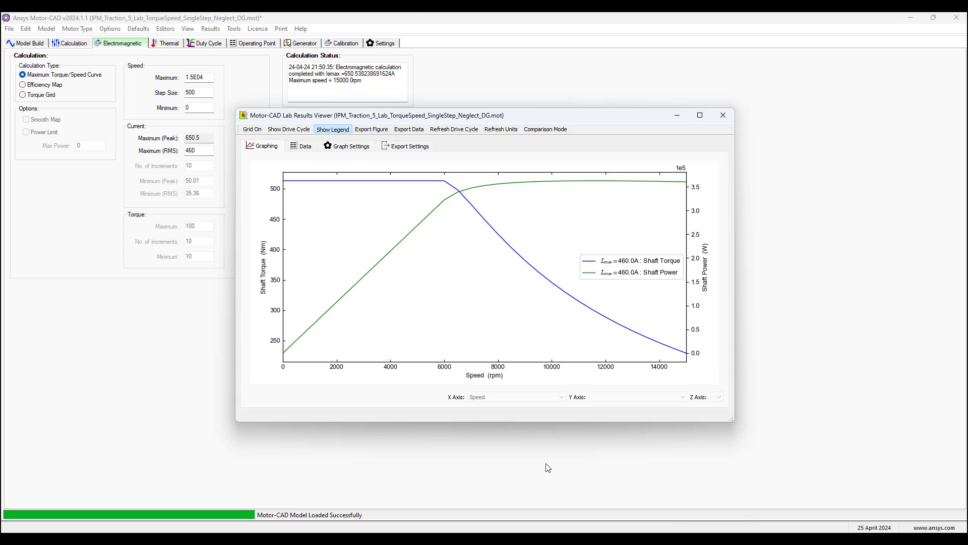
left_click(340, 147)
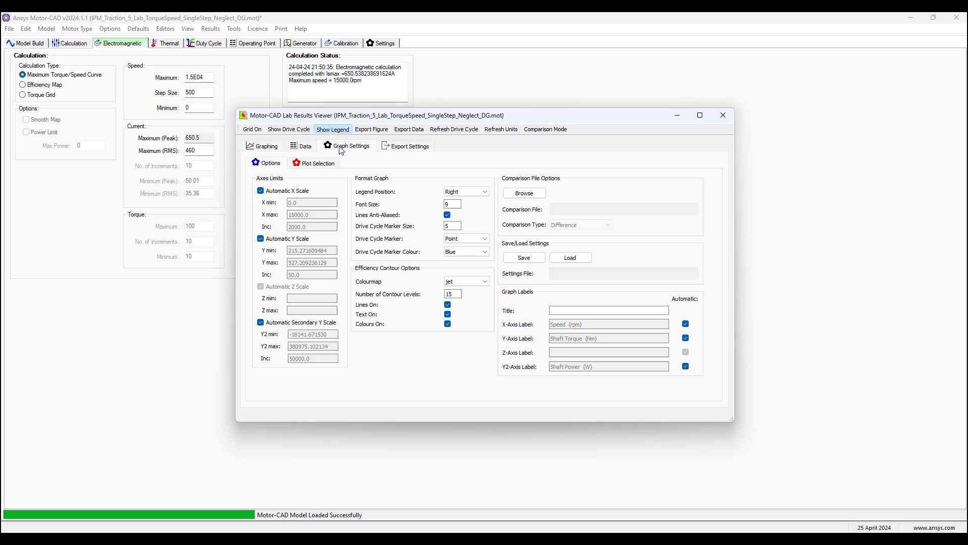
left_click(320, 166)
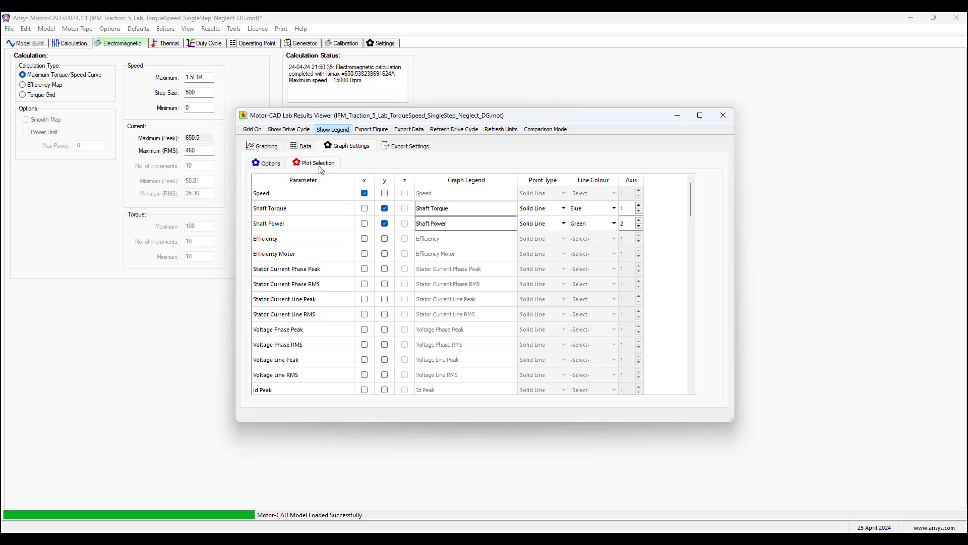
left_click(269, 148)
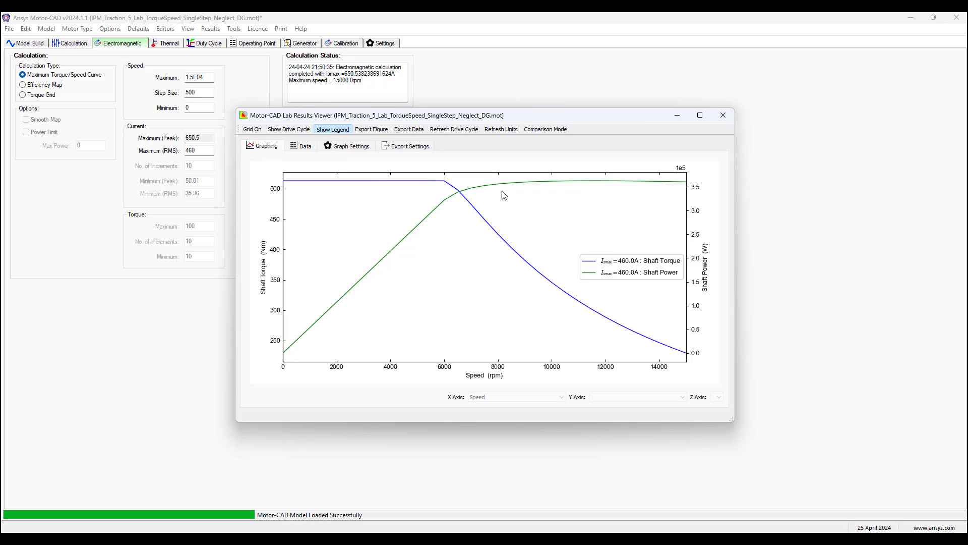
- Turn on grid lines for the shaft torque and shaft power versus speed plot
left_click(253, 130)
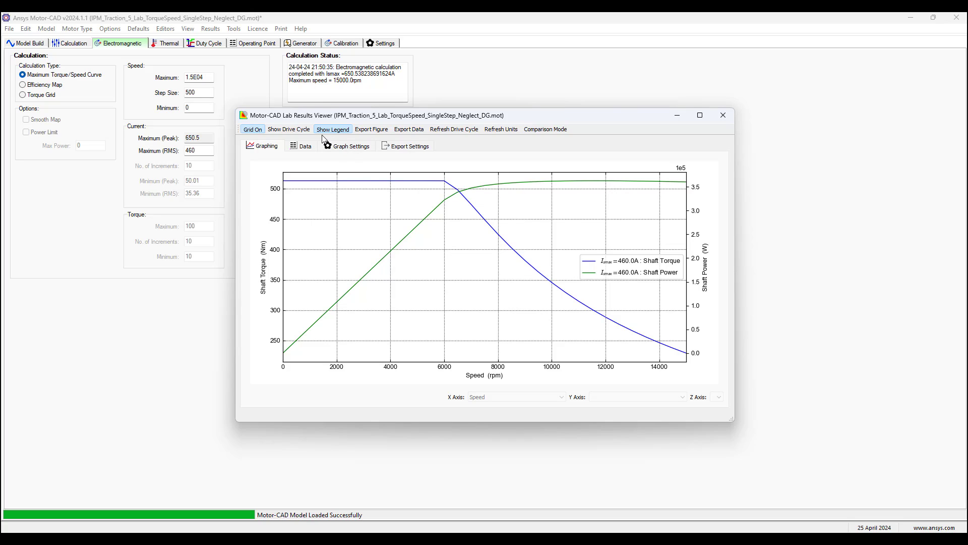
- Replace Shaft Torque and Shaft Power with Voltage Line RMS, plus Phase Advance on axis 2
left_click(345, 147)
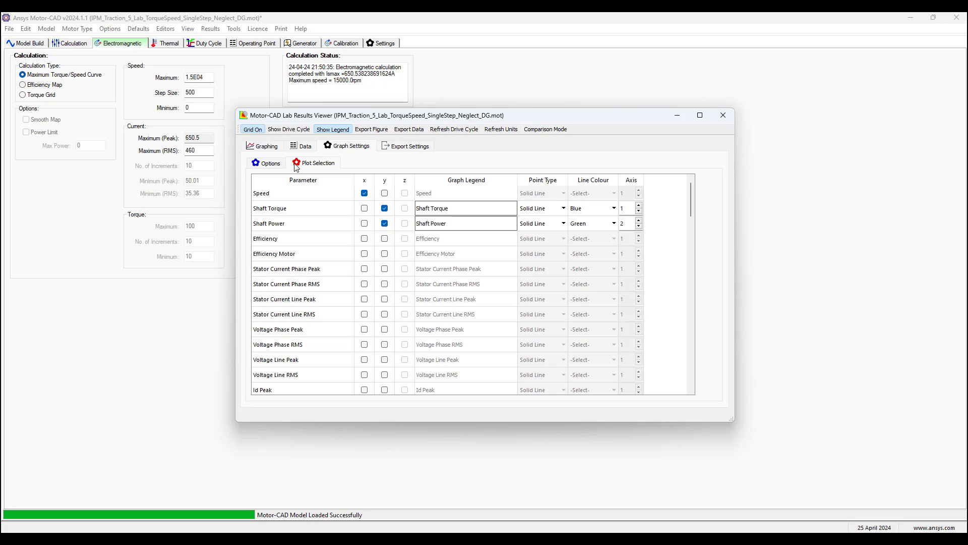
left_click(384, 209)
left_click(384, 224)
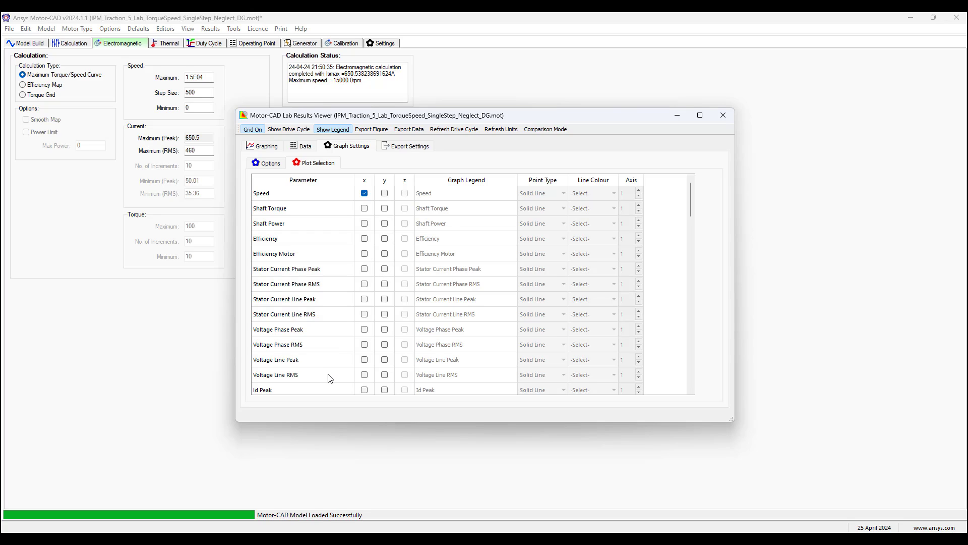
left_click(384, 374)
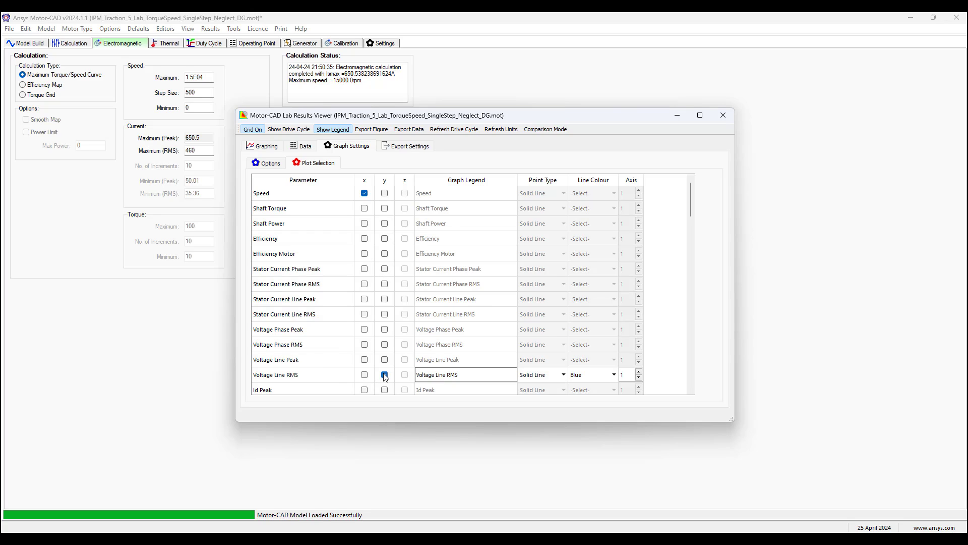
scroll(385, 377, "down", 6)
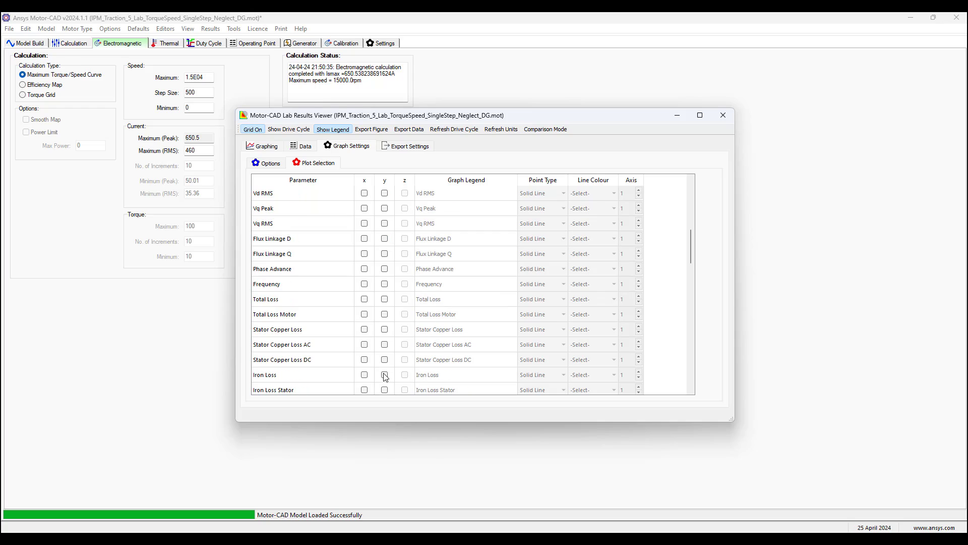
left_click(384, 269)
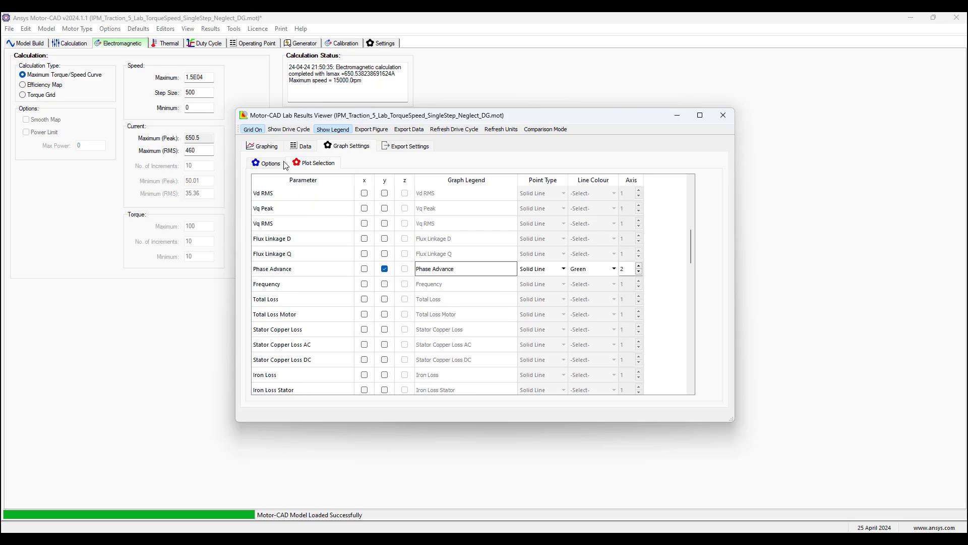
left_click(266, 146)
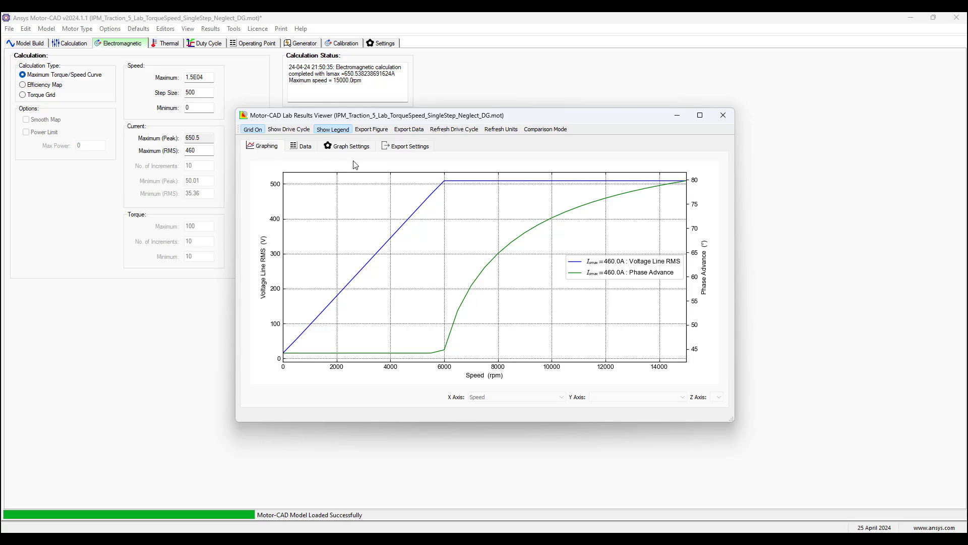
- Untick Phase Advance and Voltage Line RMS, tick Shaft Torque and Shaft Power, and view the graph
left_click(336, 148)
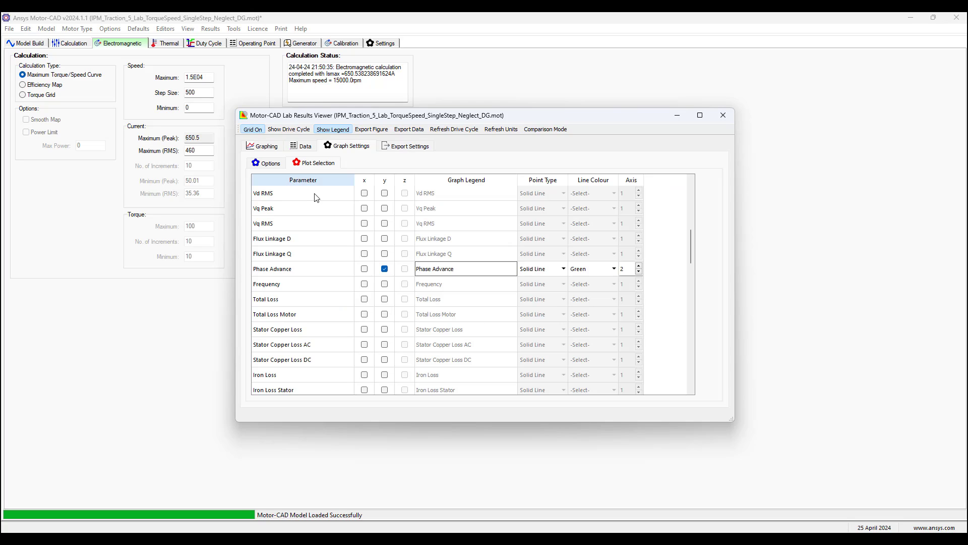
left_click(385, 268)
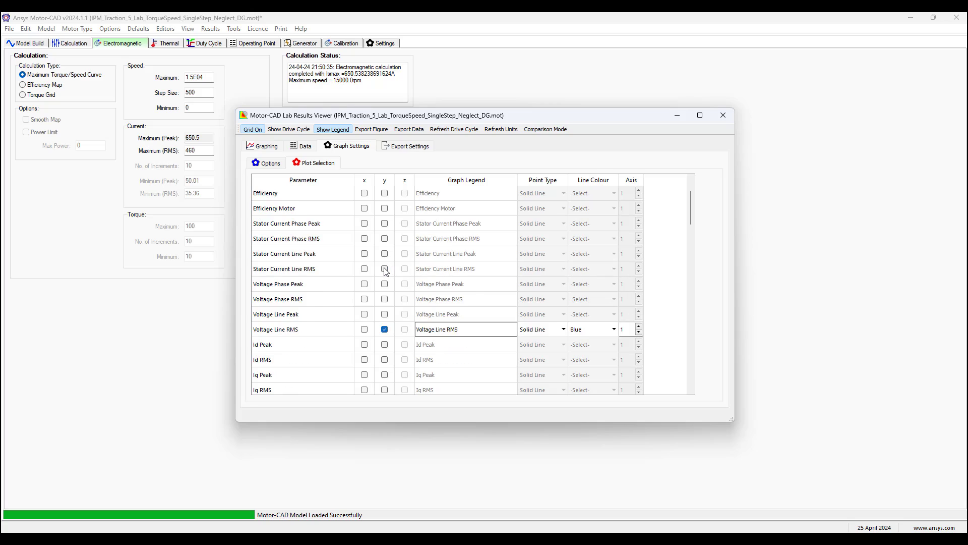
scroll(386, 273, "up", 1)
left_click(385, 374)
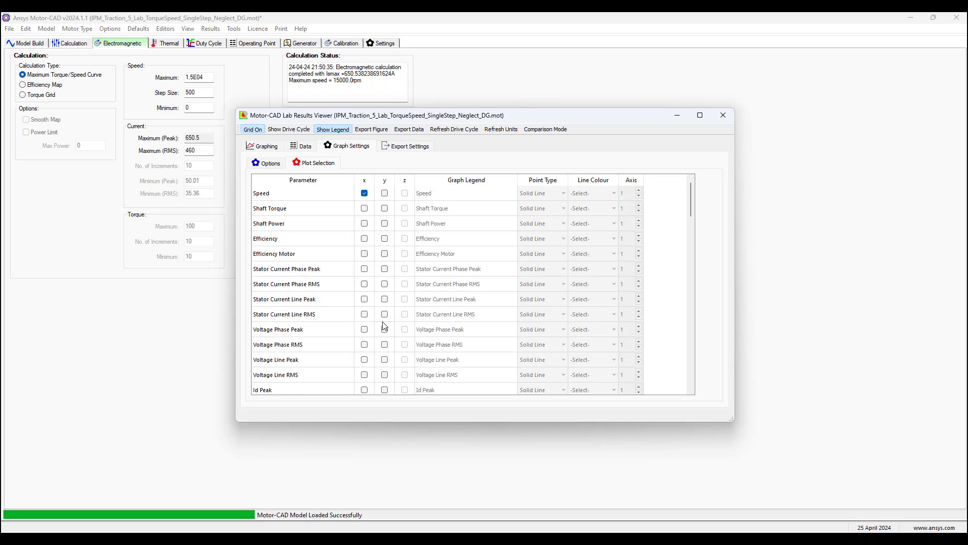
left_click(384, 208)
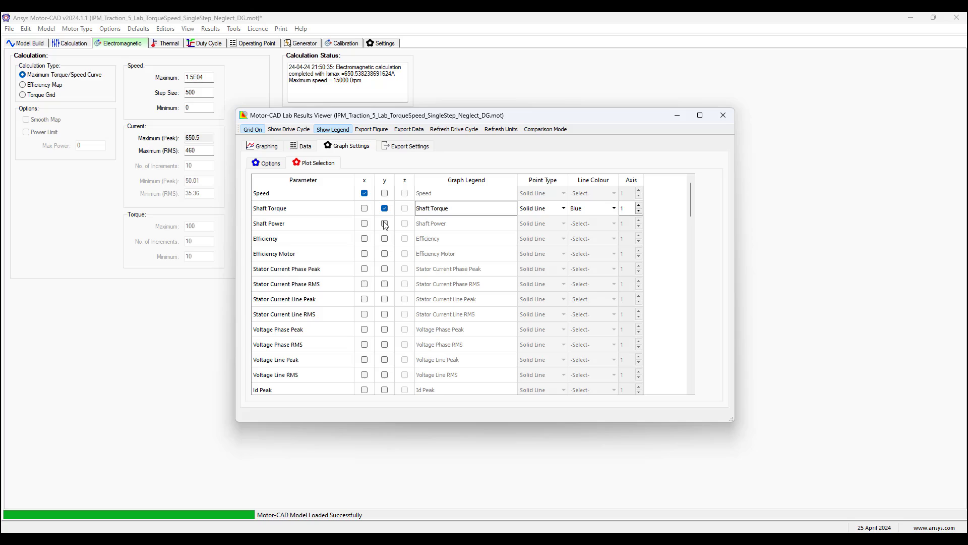
left_click(385, 223)
left_click(264, 146)
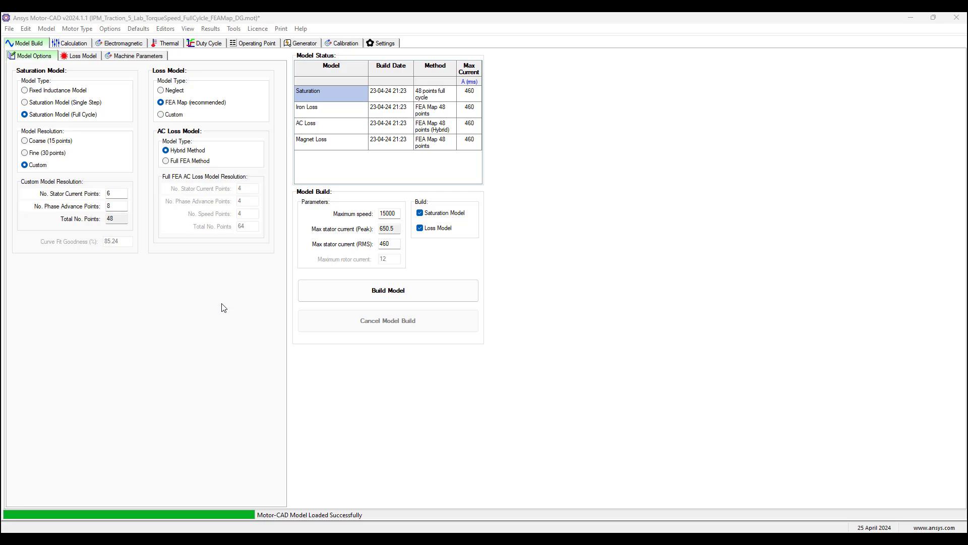
- In the E-Magnetic model, check that AC winding losses use Hybrid FEA
left_click(49, 29)
left_click(60, 40)
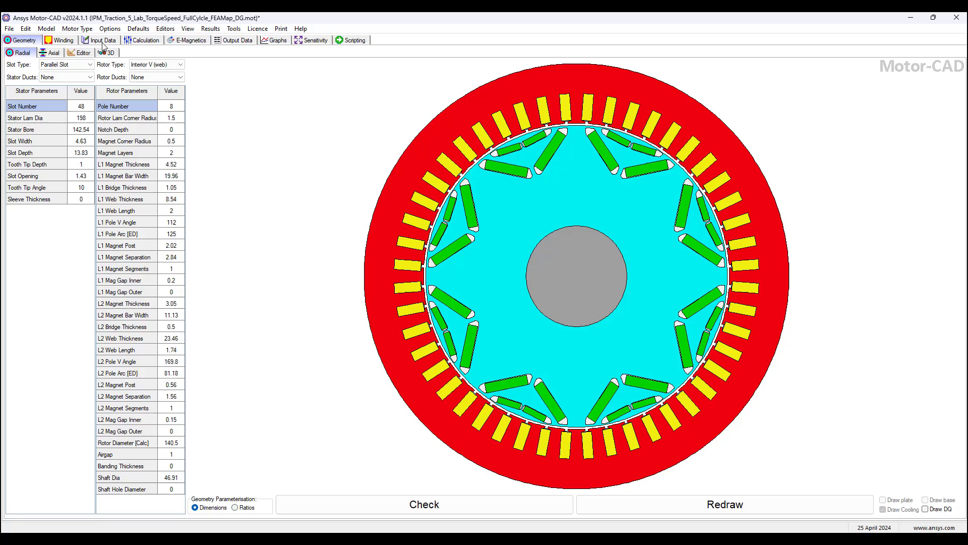
left_click(103, 42)
left_click(174, 66)
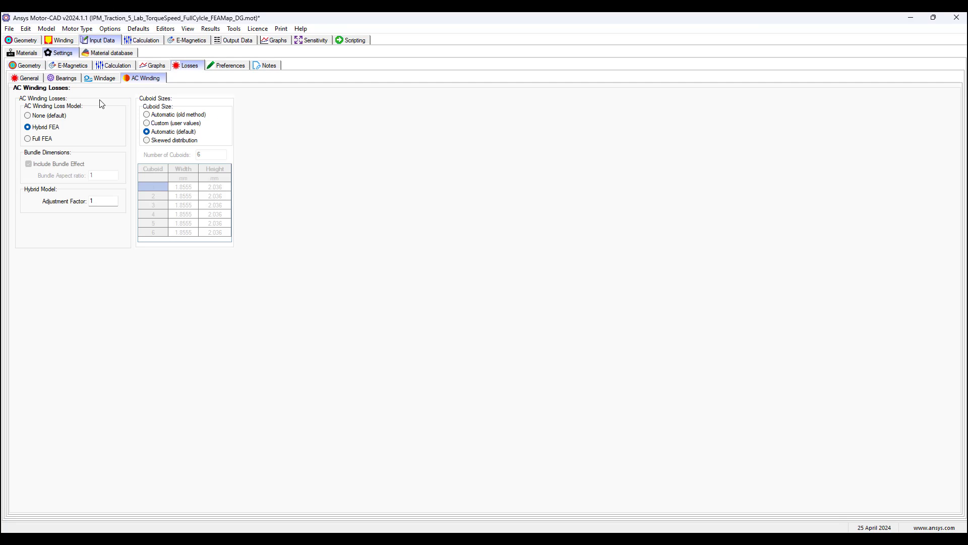
- Switch to the Lab model and view its Calculation settings: 720 V DC bus, 0.97 modulation index
left_click(43, 33)
left_click(60, 69)
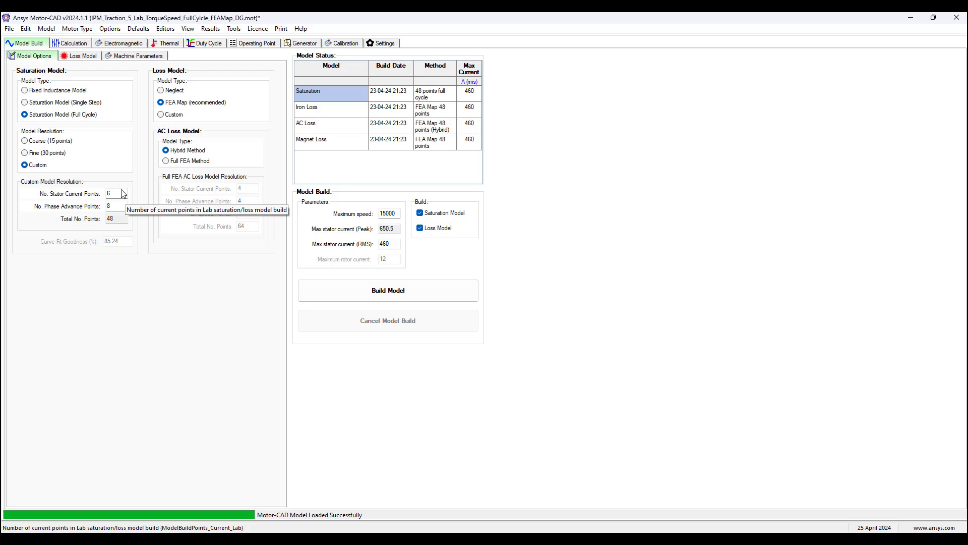
left_click(71, 44)
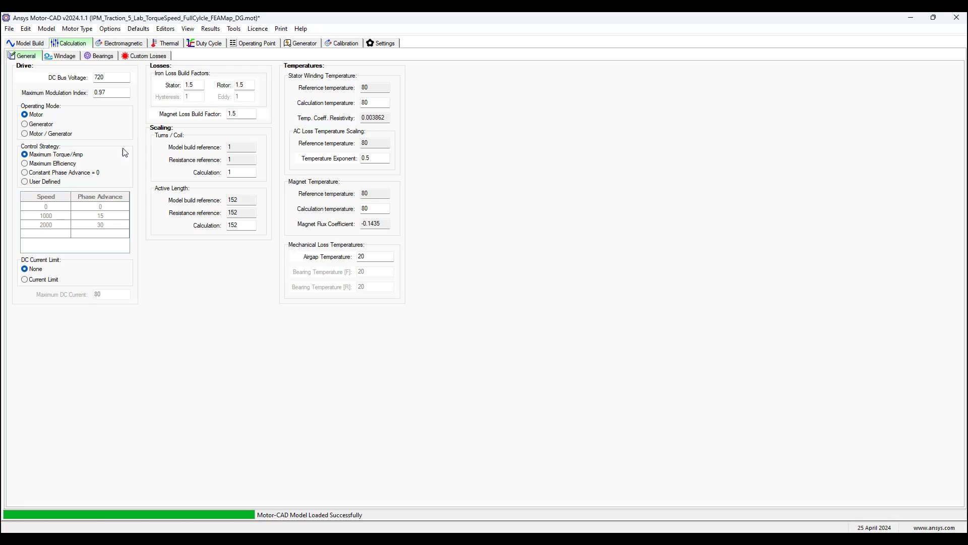
- Show the Windage sub-tab: automatic calculation, multiplier 1, about 152 W at 15000 rpm
left_click(63, 57)
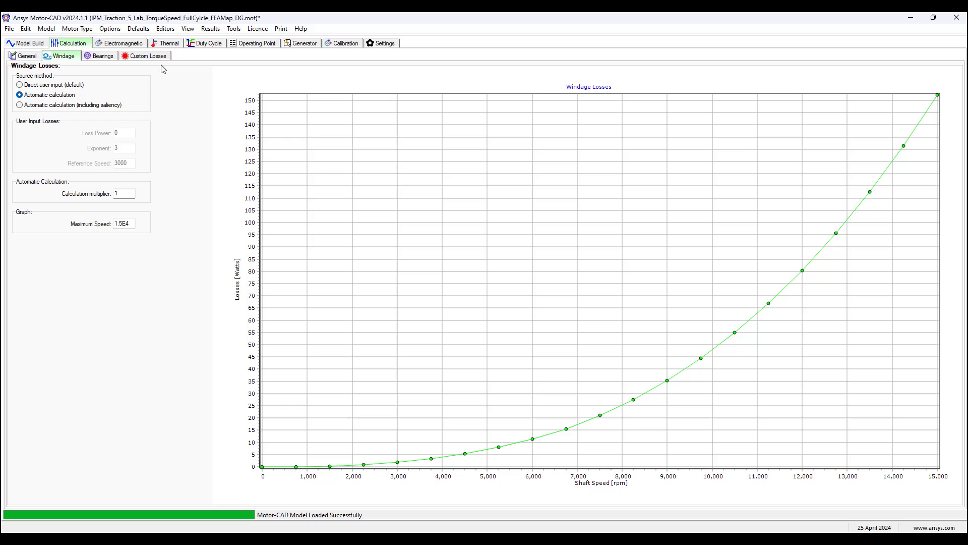
- Show the Lab Electromagnetic page with the Maximum Torque/Speed Curve to 15000 rpm at 650.5 A peak
left_click(124, 44)
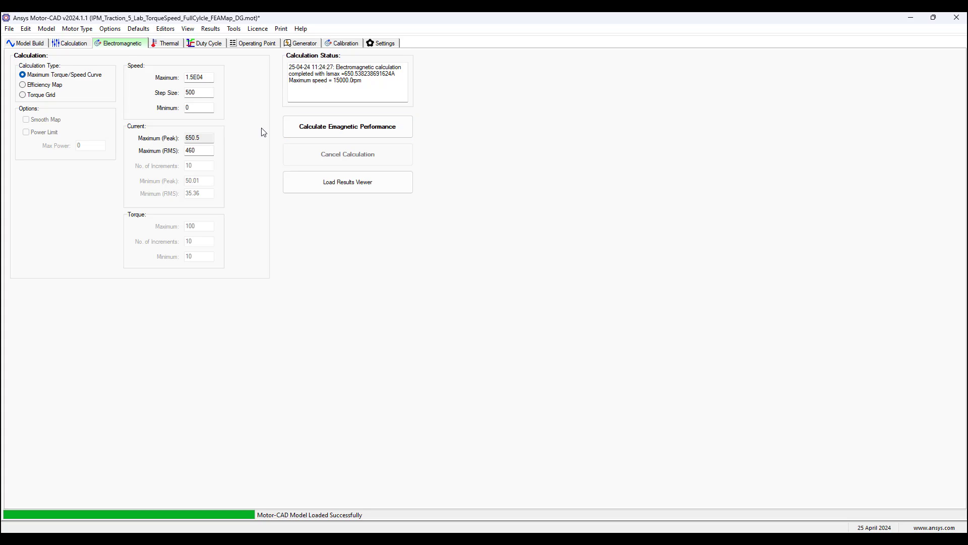
- Check the FullCycle model's Lab Model Build page, then go back to the Electromagnetic page
left_click(31, 45)
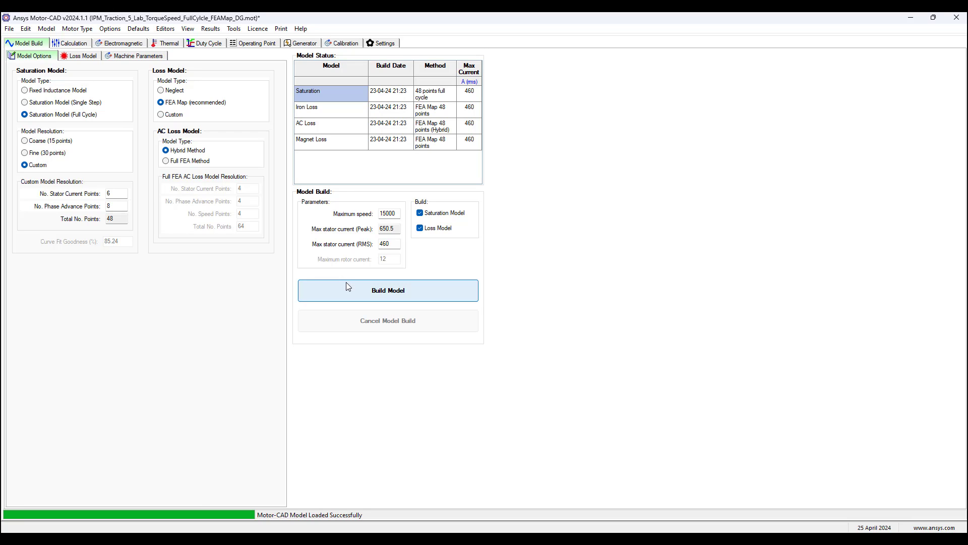
left_click(110, 45)
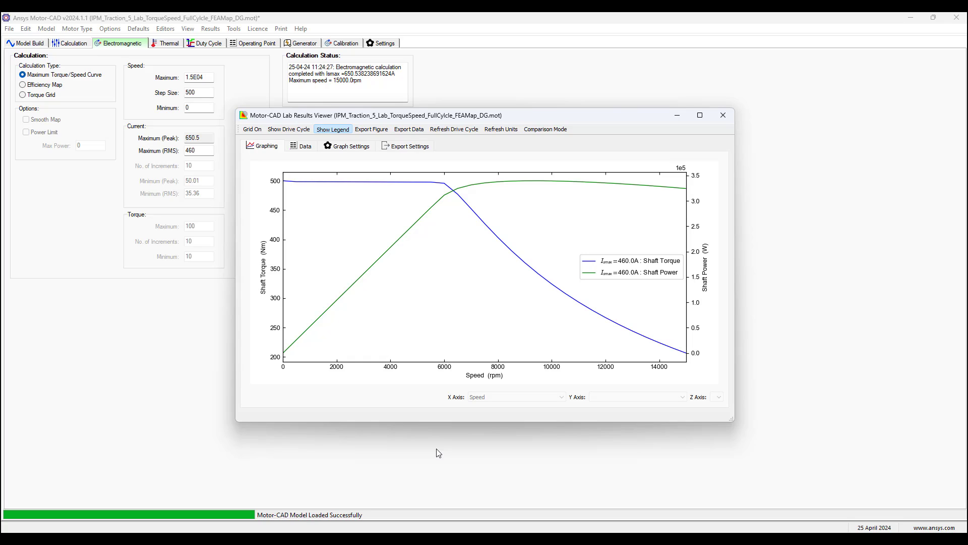
- Show the snip of P = ωτ = ω[3/2 Kp Ip cos(δ)] beside the torque-speed plot
left_click(431, 538)
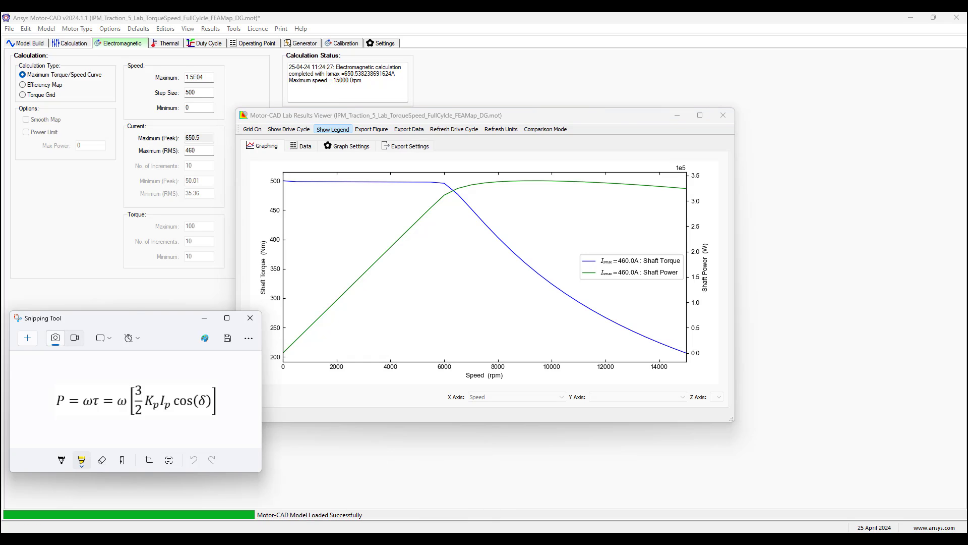